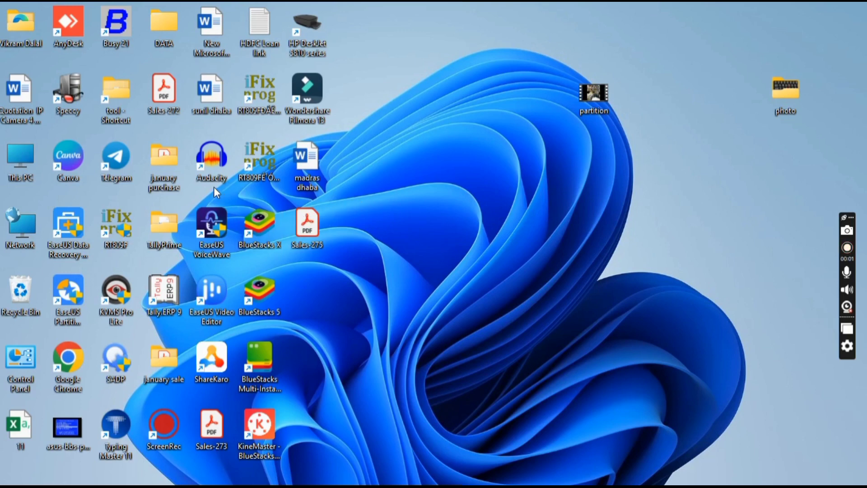
Open This PC to check the capacity and free space of the drives, and close it again
{"action": "double_click", "coordinate": [21, 158]}
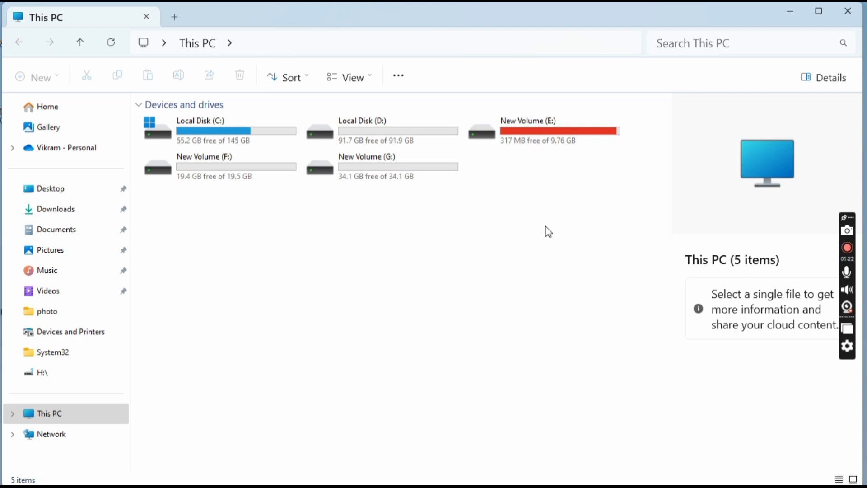
{"action": "left_click", "coordinate": [851, 17]}
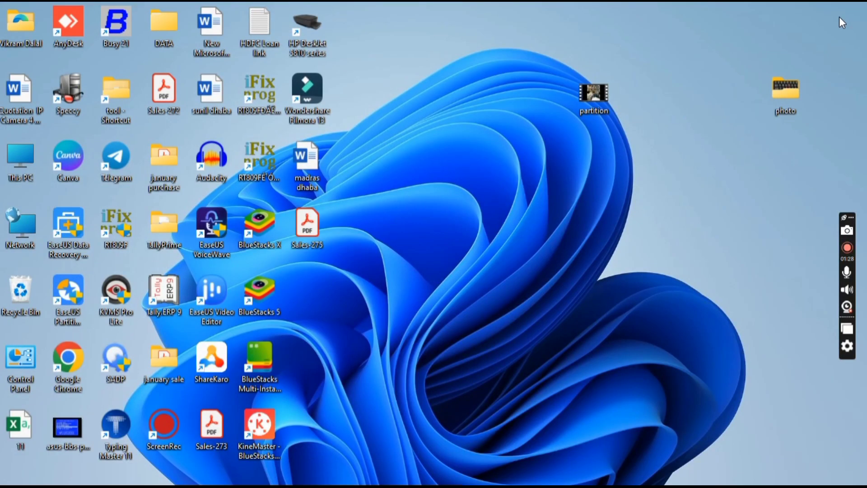
Run diskmgmt.msc to open Disk Management and maximize its window
{"action": "key", "text": "super+r"}
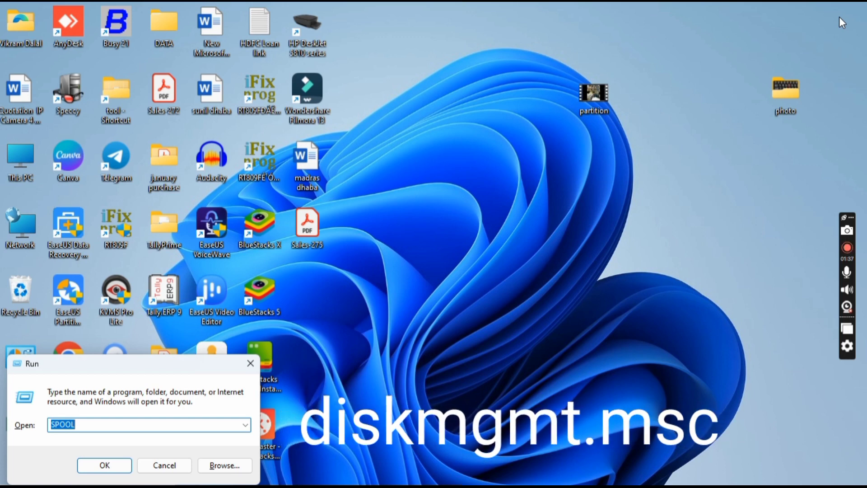
{"action": "type", "text": "DI"}
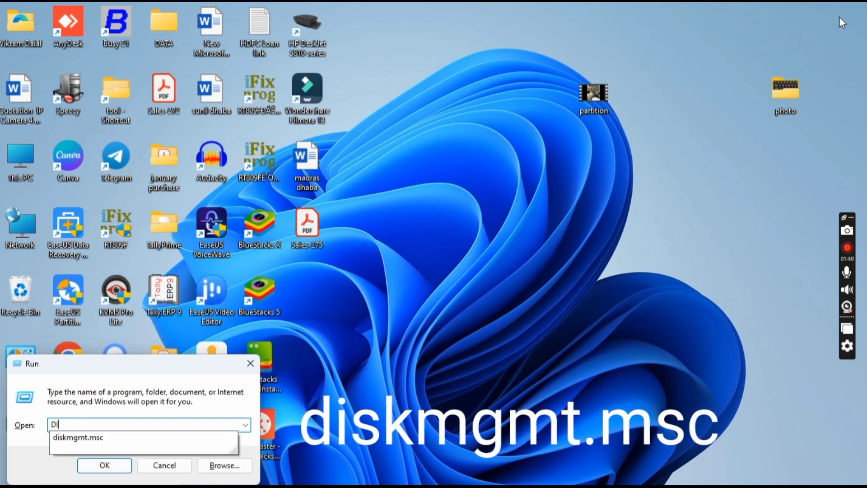
{"action": "type", "text": "SKMGMT.MSC"}
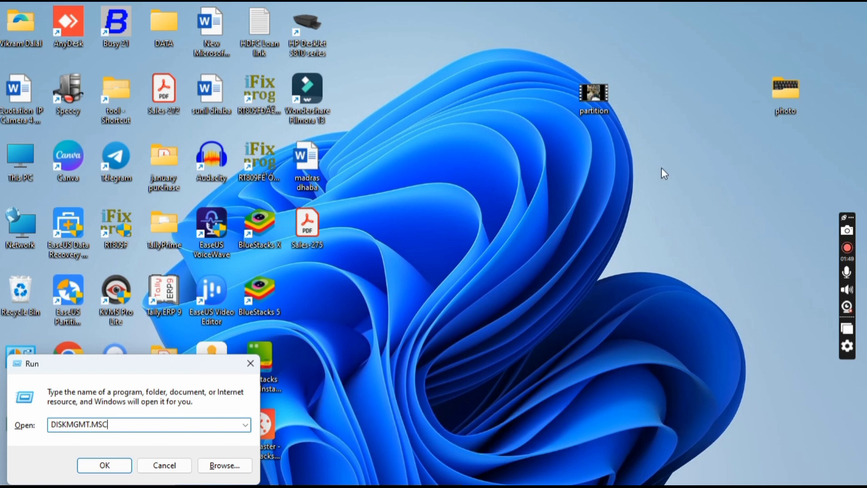
{"action": "left_click", "coordinate": [117, 467]}
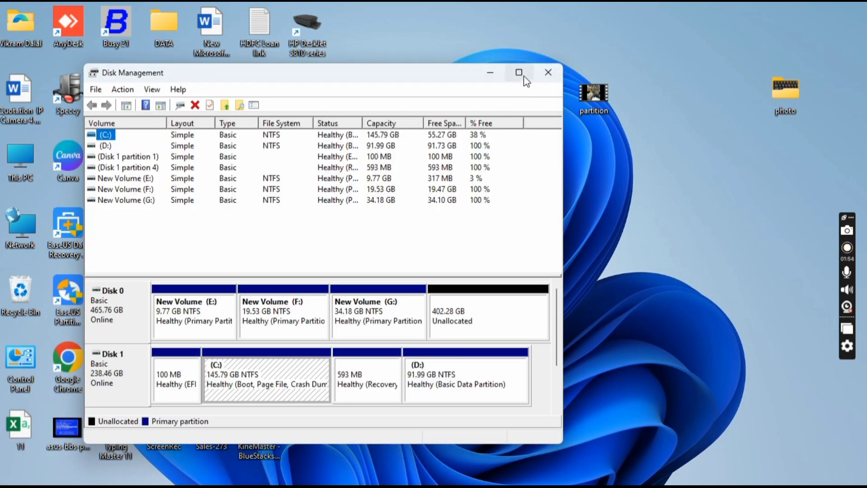
{"action": "left_click", "coordinate": [520, 72]}
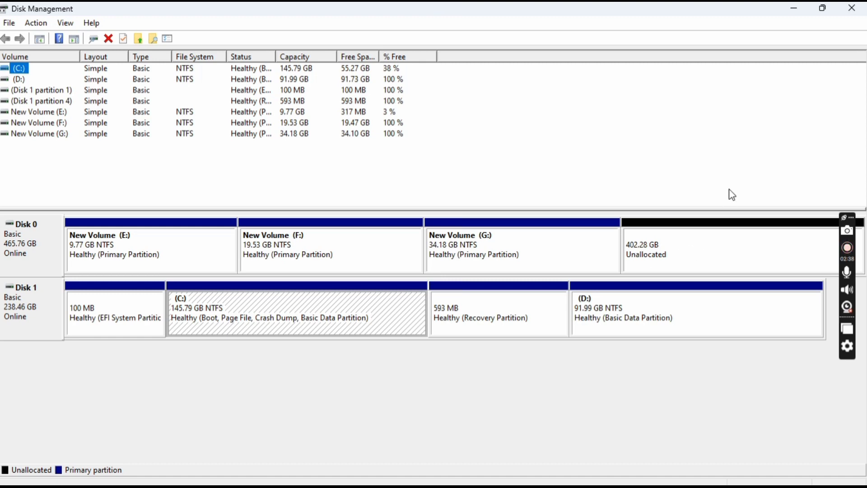
Minimize Disk Management, compare its volumes with the drives listed in This PC, and close This PC
{"action": "left_click", "coordinate": [795, 10]}
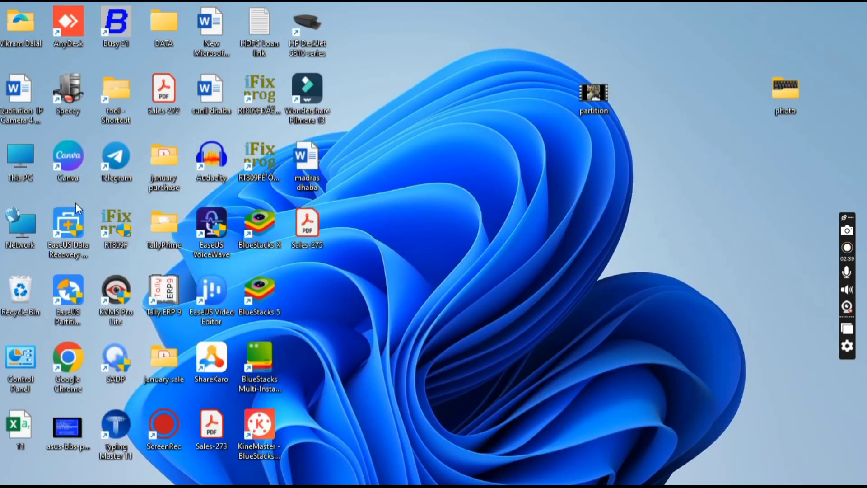
{"action": "double_click", "coordinate": [18, 159]}
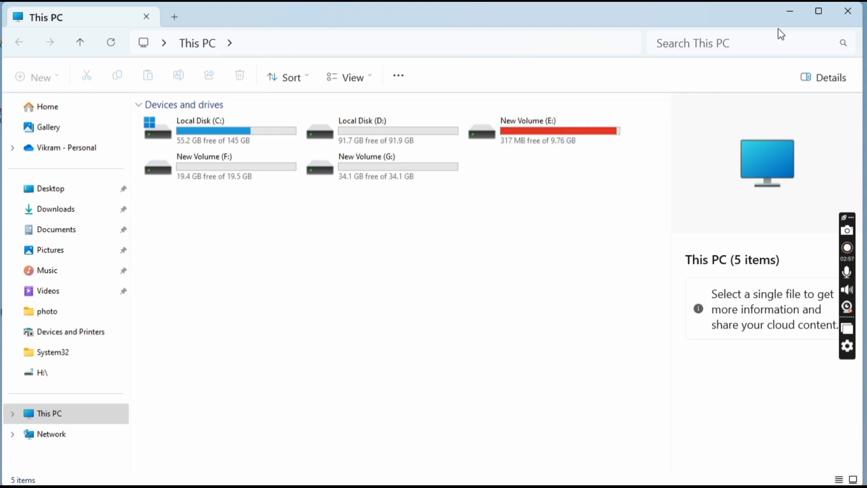
{"action": "left_click", "coordinate": [847, 13]}
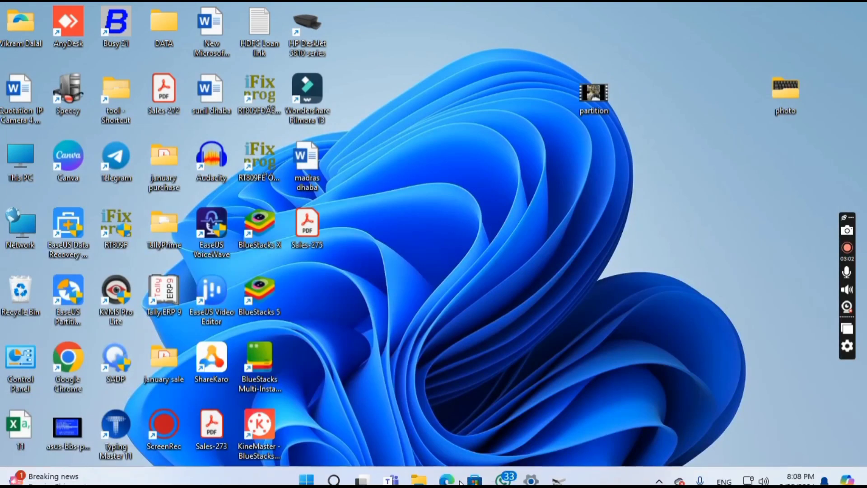
Switch back to Disk Management and delete New Volume (F:) on Disk 0, accepting the erasure of its data
{"action": "left_click", "coordinate": [558, 477]}
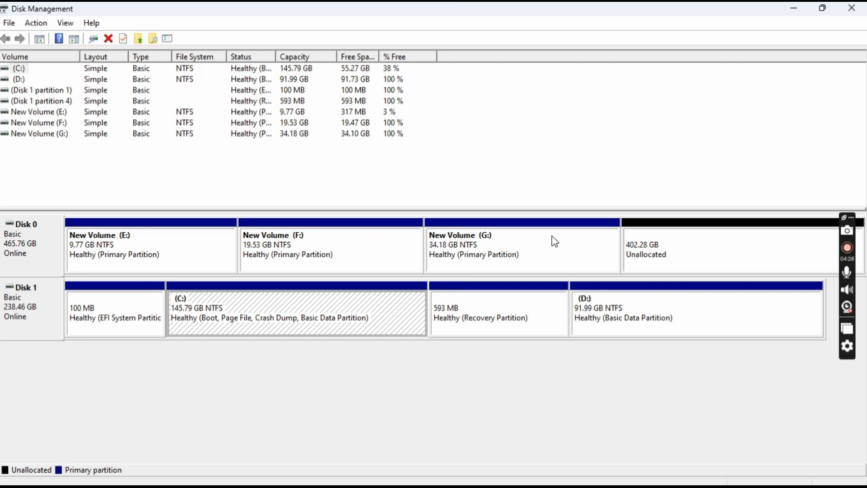
{"action": "right_click", "coordinate": [311, 247]}
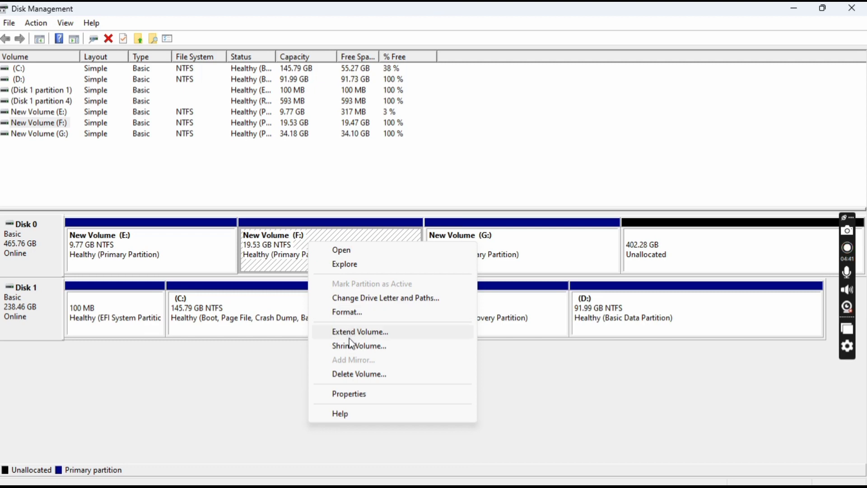
{"action": "left_click", "coordinate": [349, 375]}
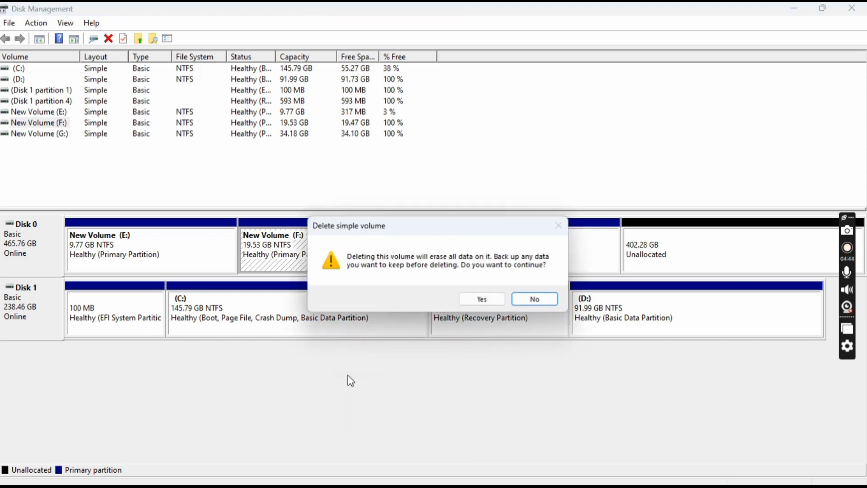
{"action": "left_click", "coordinate": [493, 300]}
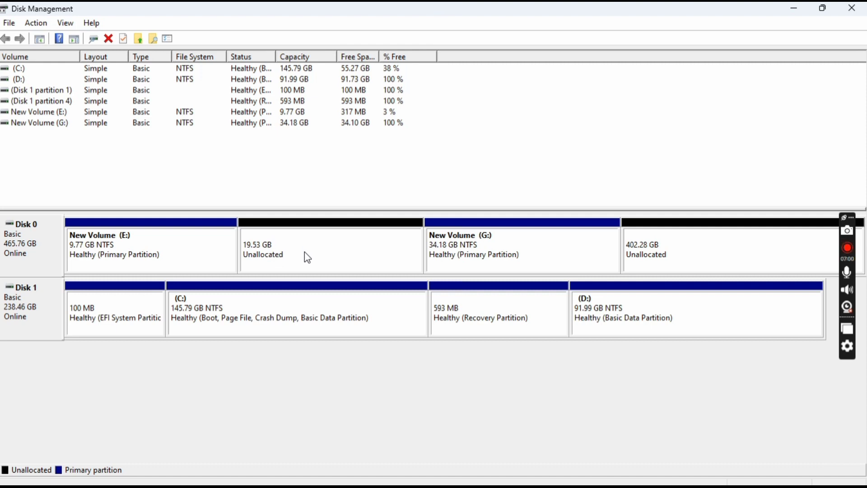
Start extending New Volume (E:) on Disk 0 and set the amount of space to add to 35000 MB
{"action": "right_click", "coordinate": [162, 244]}
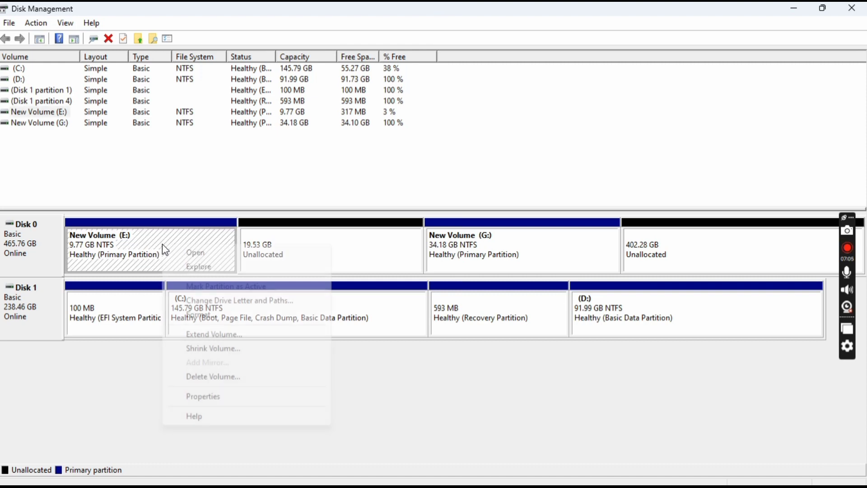
{"action": "left_click", "coordinate": [219, 334]}
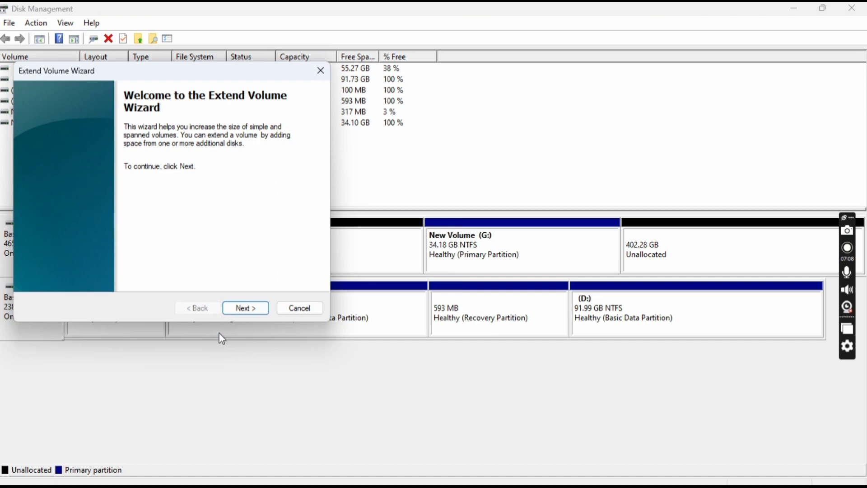
{"action": "left_click", "coordinate": [243, 308]}
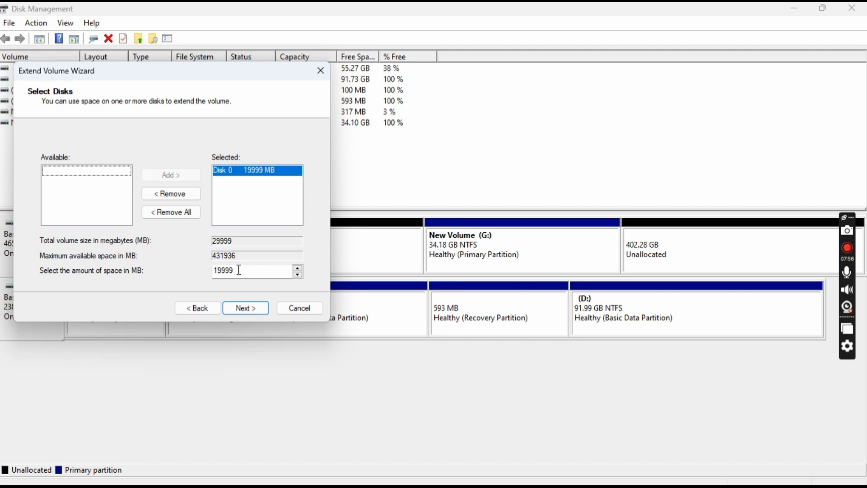
{"action": "left_click_drag", "start_coordinate": [239, 270], "coordinate": [213, 273]}
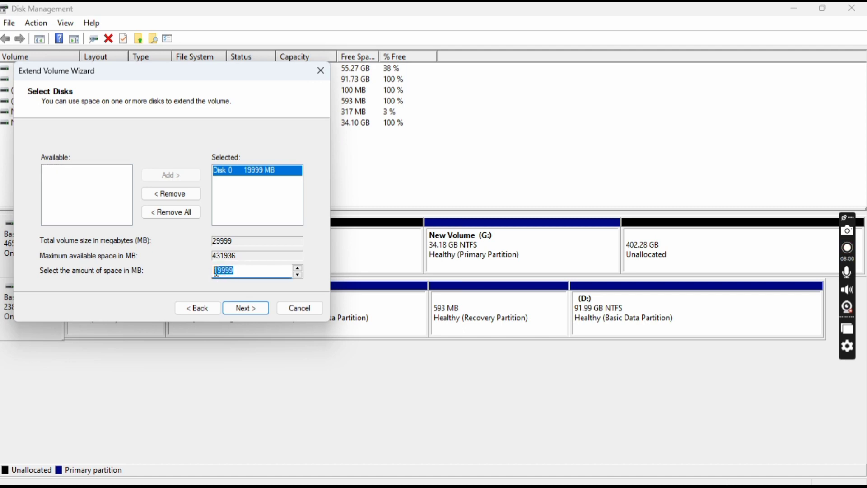
{"action": "left_click", "coordinate": [298, 268]}
{"action": "left_click", "coordinate": [298, 268]}
{"action": "left_click", "coordinate": [298, 267]}
{"action": "left_click", "coordinate": [298, 268]}
{"action": "left_click", "coordinate": [298, 268]}
{"action": "left_click", "coordinate": [298, 268]}
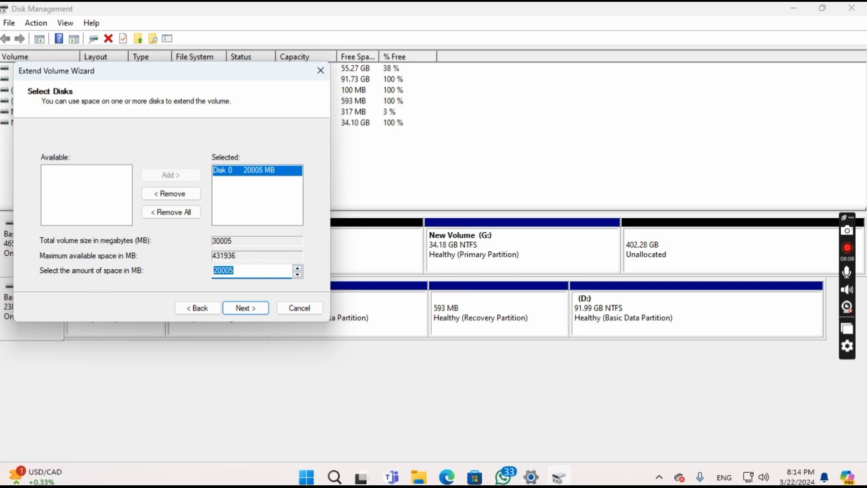
{"action": "type", "text": "35"}
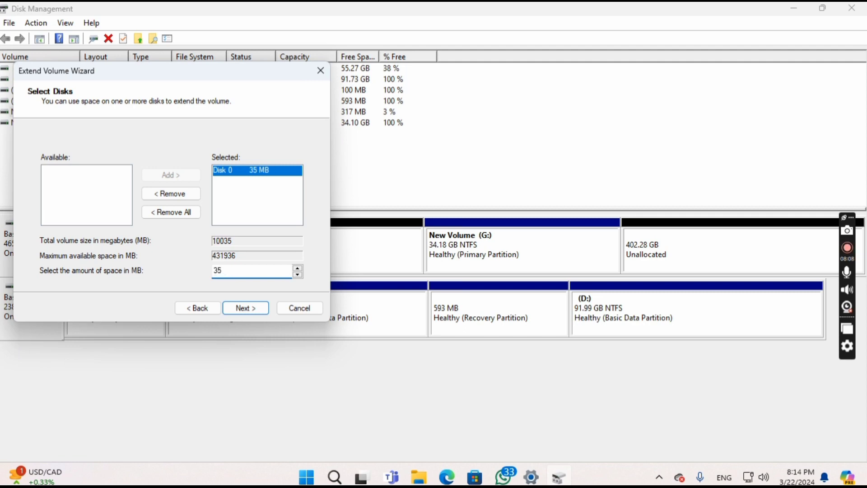
{"action": "type", "text": "000"}
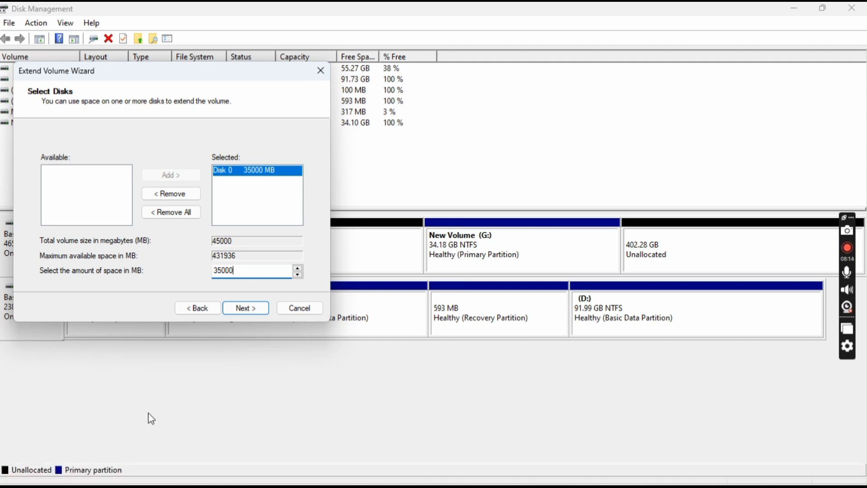
Try to complete the 35000 MB extension of volume E:, but decline converting the basic disk to dynamic
{"action": "left_click", "coordinate": [240, 307]}
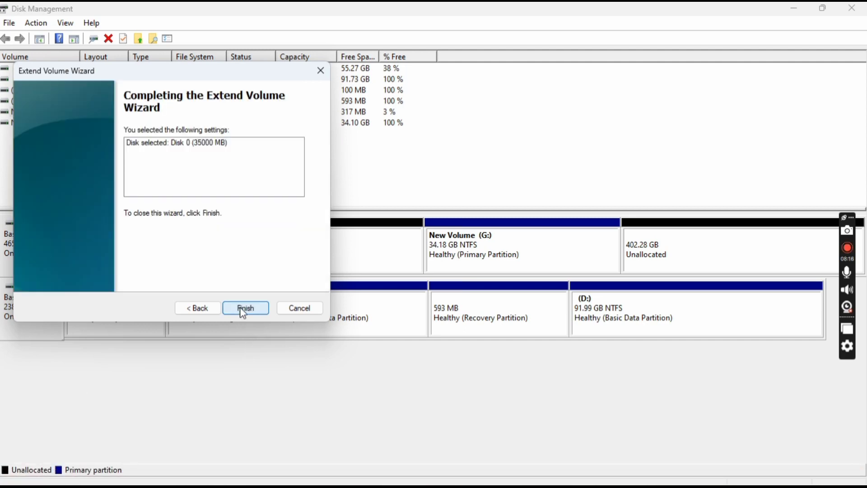
{"action": "left_click", "coordinate": [240, 307]}
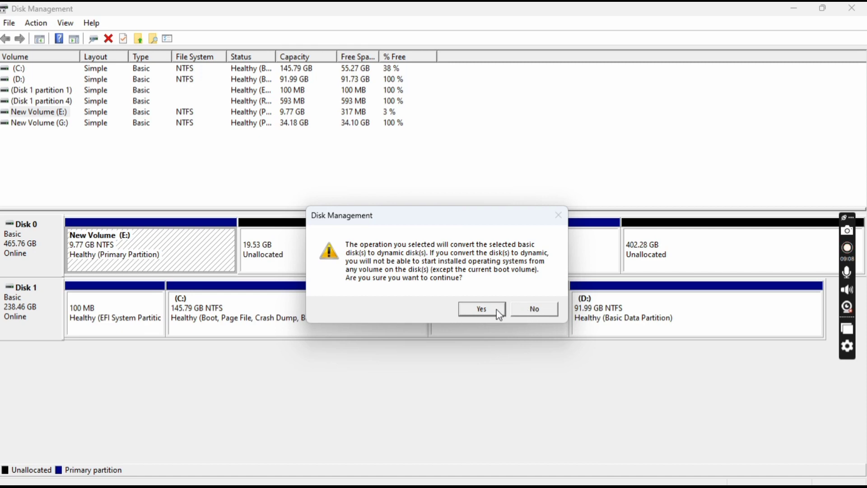
{"action": "left_click", "coordinate": [539, 310]}
{"action": "left_click", "coordinate": [537, 311]}
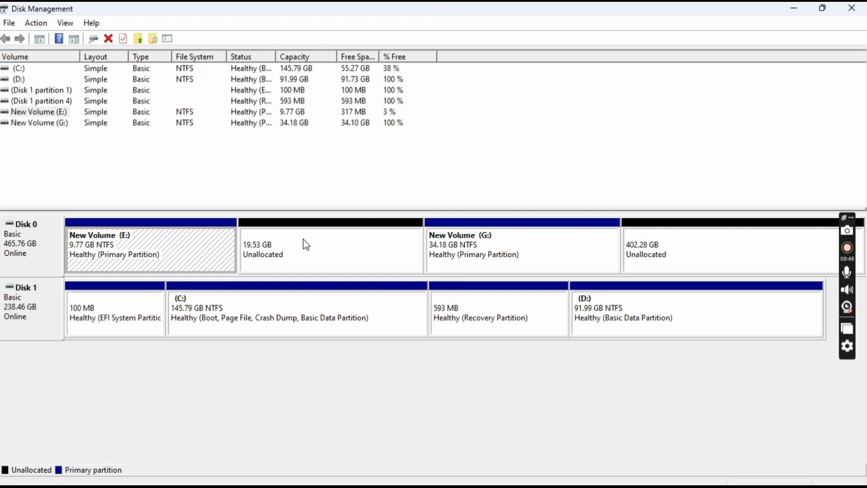
Extend New Volume (E:) with 19999 MB of the adjacent unallocated space on Disk 0
{"action": "right_click", "coordinate": [170, 243]}
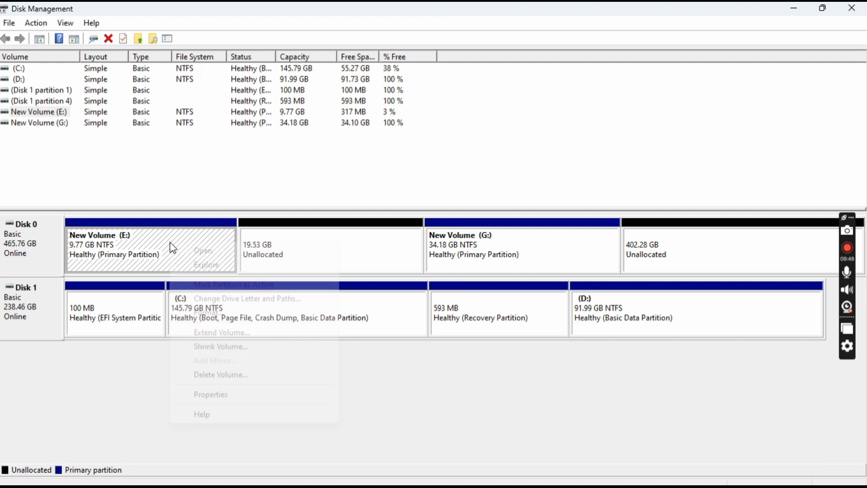
{"action": "left_click", "coordinate": [217, 334]}
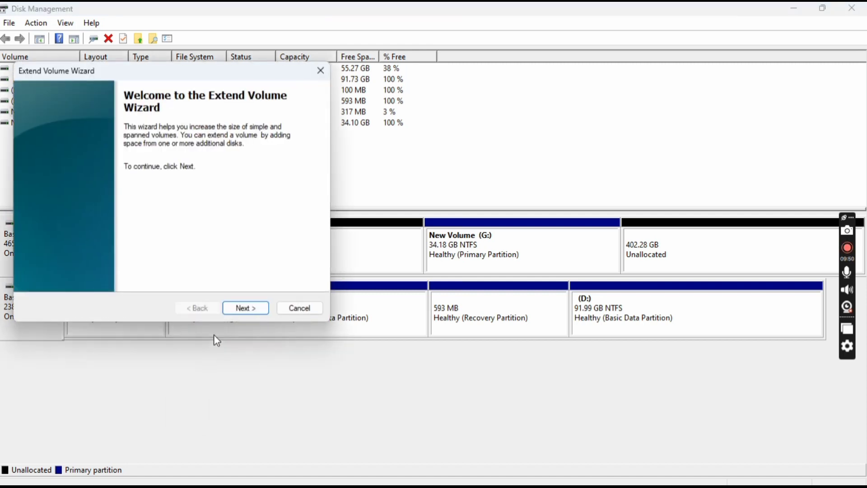
{"action": "left_click", "coordinate": [246, 307]}
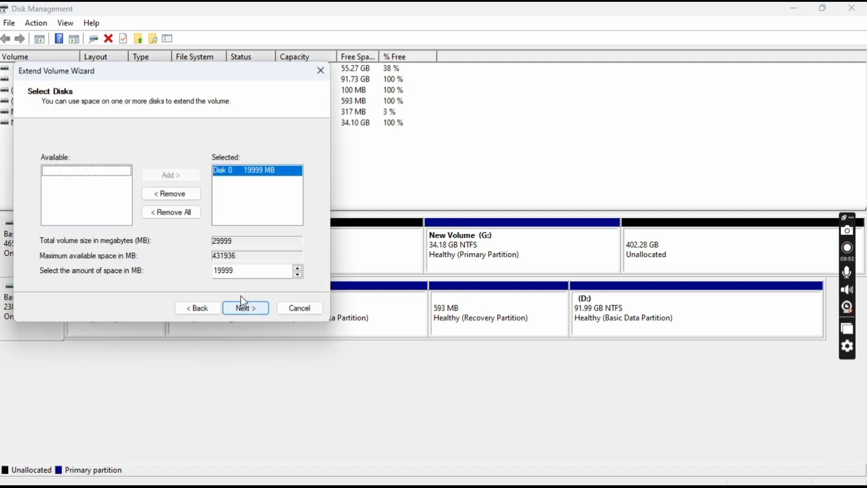
{"action": "left_click_drag", "start_coordinate": [219, 271], "coordinate": [237, 272]}
{"action": "left_click", "coordinate": [245, 271]}
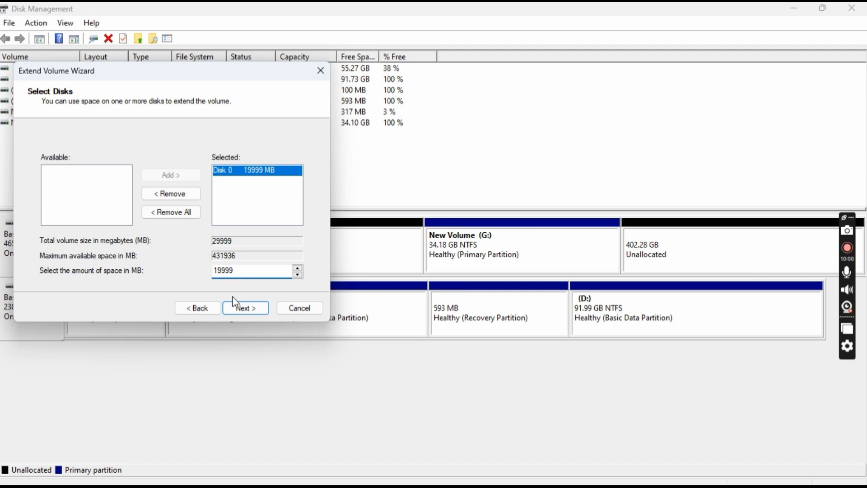
{"action": "left_click", "coordinate": [242, 310]}
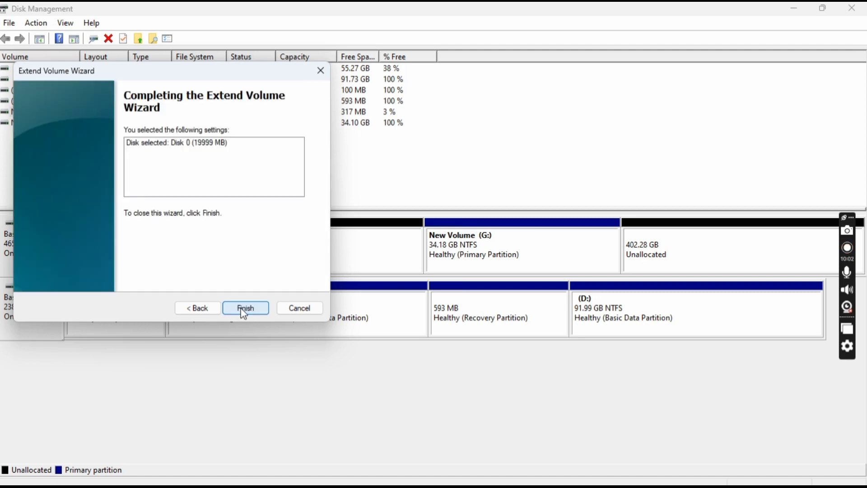
{"action": "left_click", "coordinate": [244, 311]}
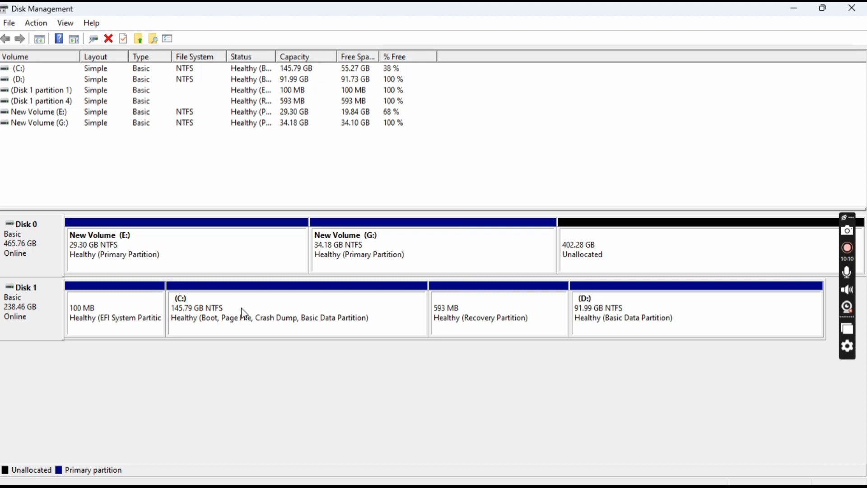
Minimize Disk Management, check the capacity of New Volume (E:) in This PC, and close This PC
{"action": "left_click", "coordinate": [792, 9]}
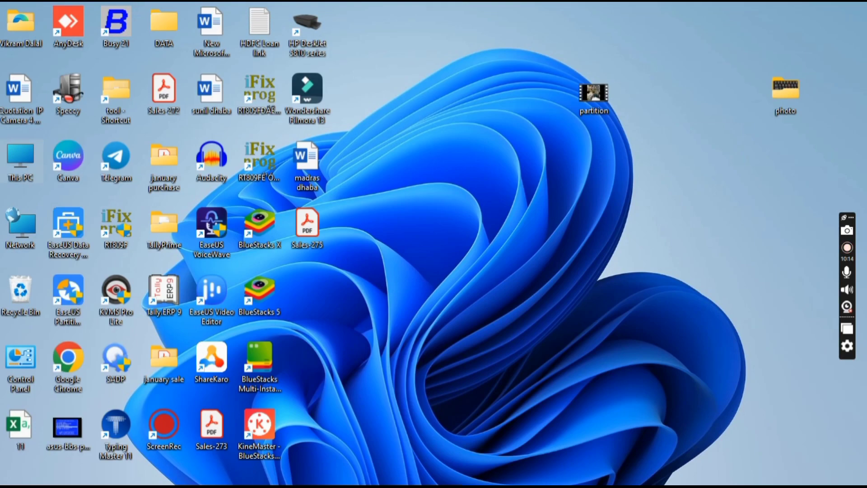
{"action": "double_click", "coordinate": [27, 165]}
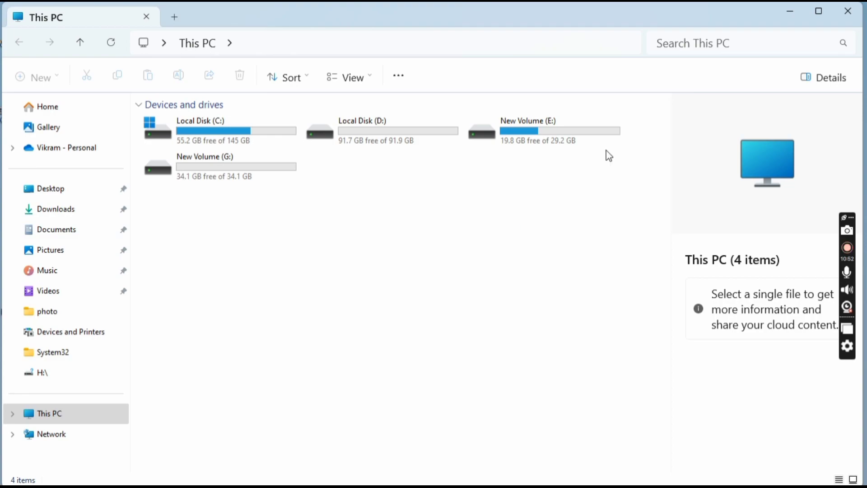
{"action": "left_click", "coordinate": [845, 10]}
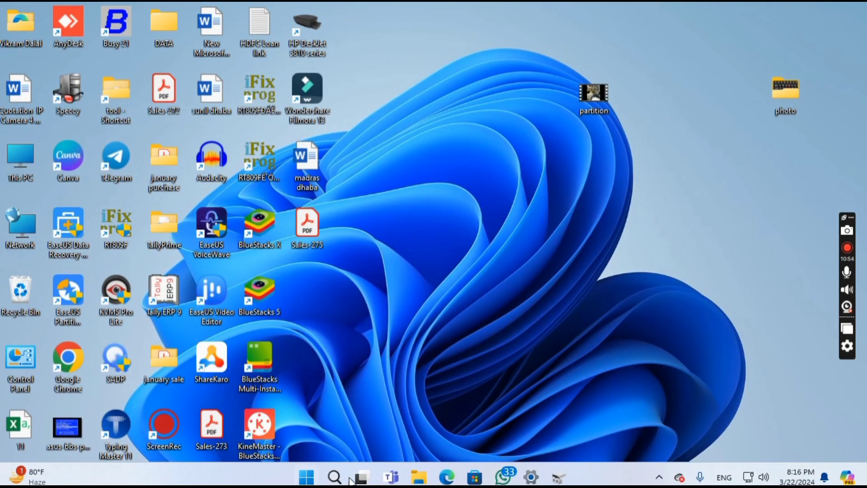
Return to Disk Management and create a quick-formatted NTFS simple volume of 50000 MB with letter F in Disk 0's unallocated space
{"action": "left_click", "coordinate": [559, 479]}
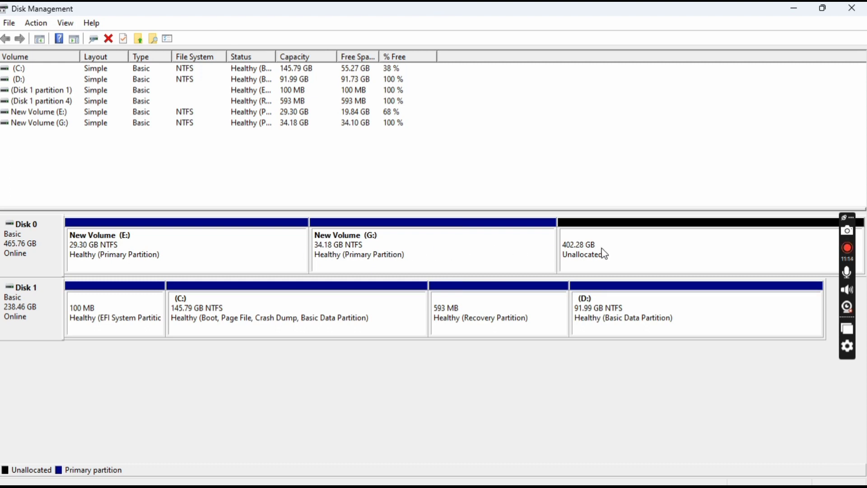
{"action": "right_click", "coordinate": [631, 254]}
{"action": "left_click", "coordinate": [652, 257]}
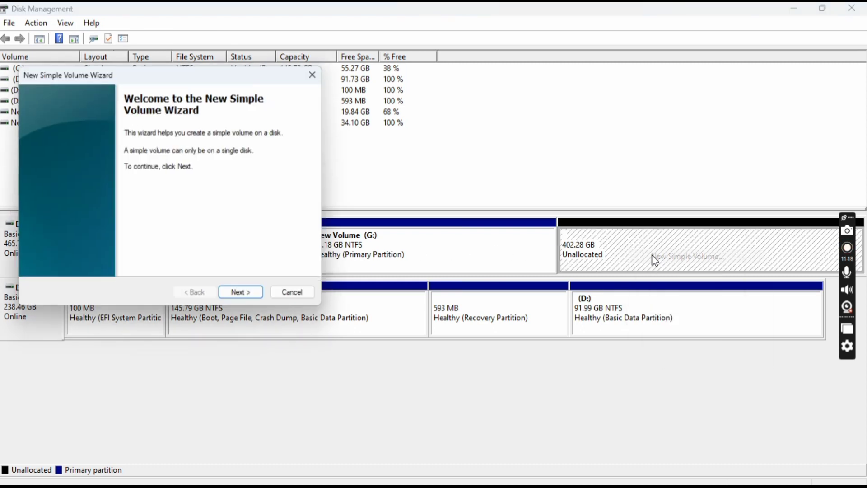
{"action": "left_click", "coordinate": [250, 298]}
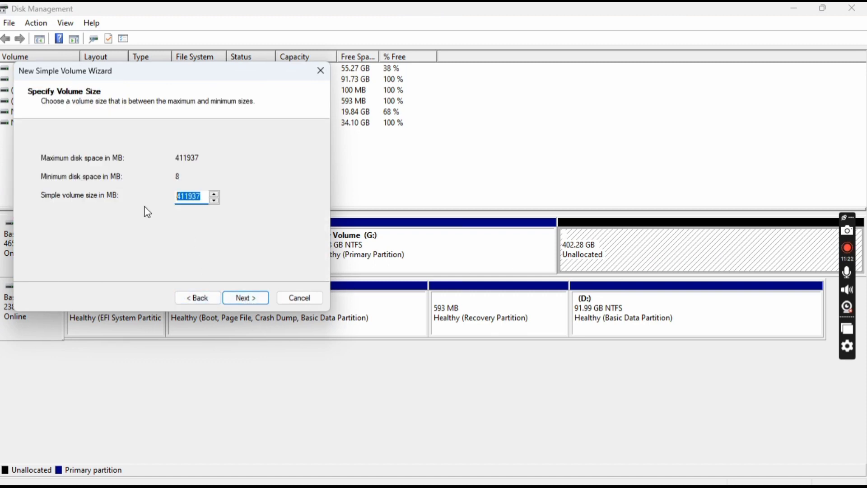
{"action": "type", "text": "50000"}
{"action": "left_click", "coordinate": [243, 300]}
{"action": "left_click", "coordinate": [244, 300]}
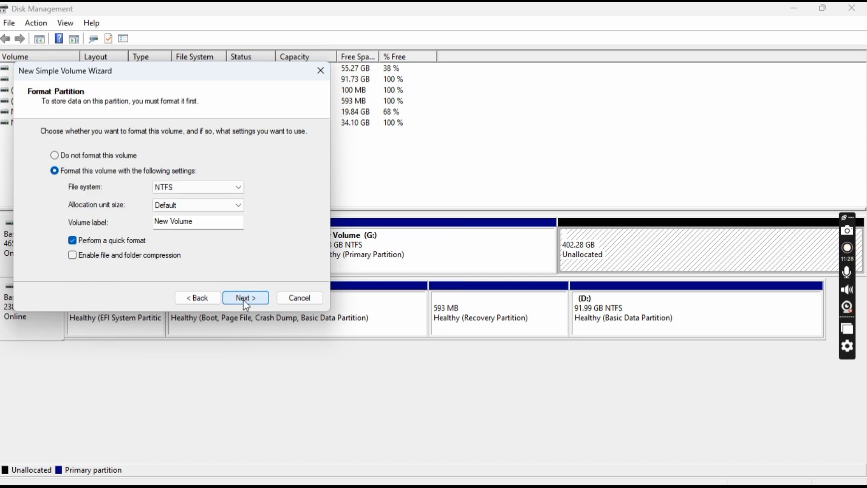
{"action": "left_click", "coordinate": [243, 300]}
{"action": "left_click", "coordinate": [246, 298]}
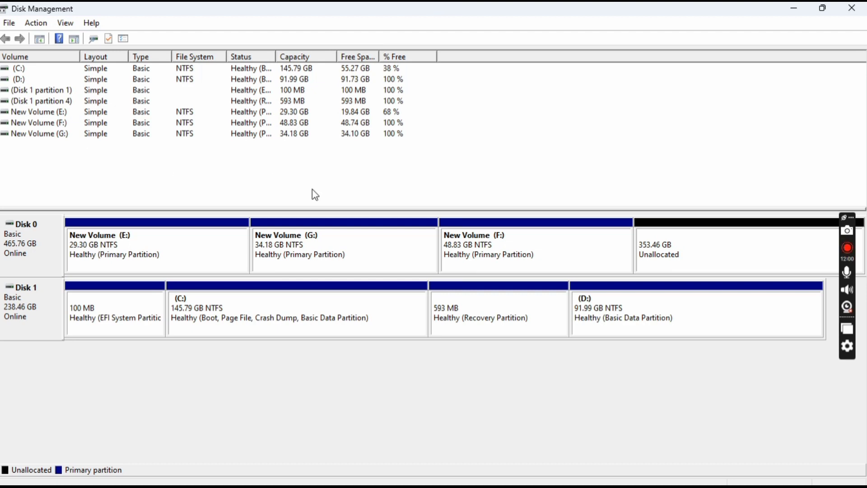
Create another NTFS simple volume of 100000 MB with drive letter H in the remaining unallocated space on Disk 0
{"action": "right_click", "coordinate": [689, 247]}
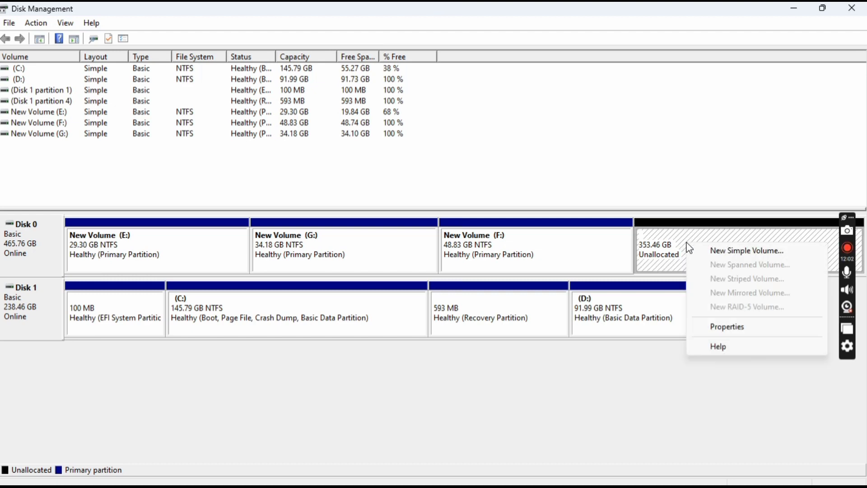
{"action": "left_click", "coordinate": [722, 255]}
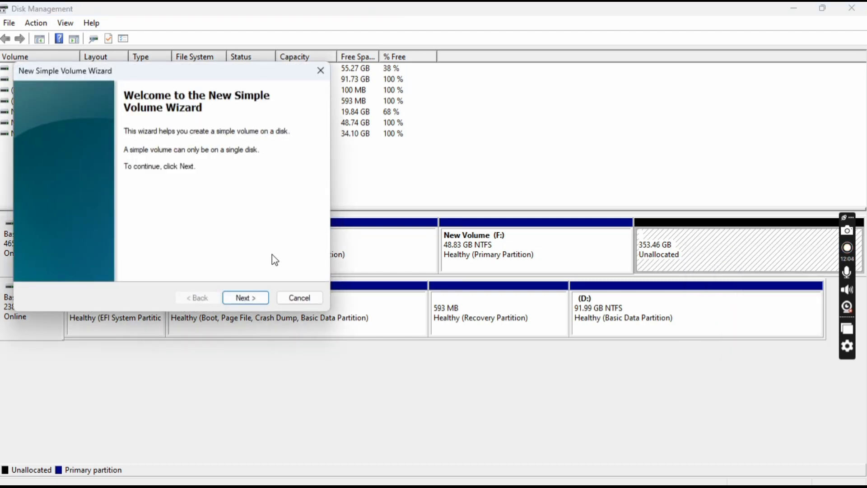
{"action": "left_click", "coordinate": [243, 298]}
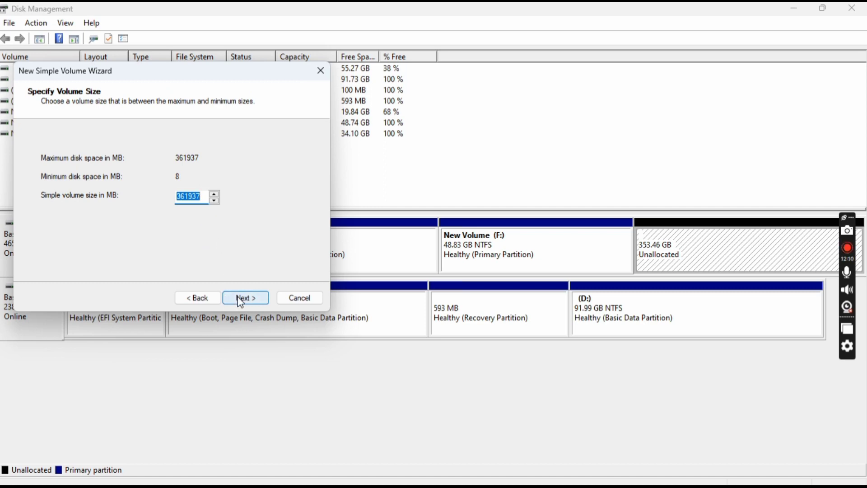
{"action": "type", "text": "1"}
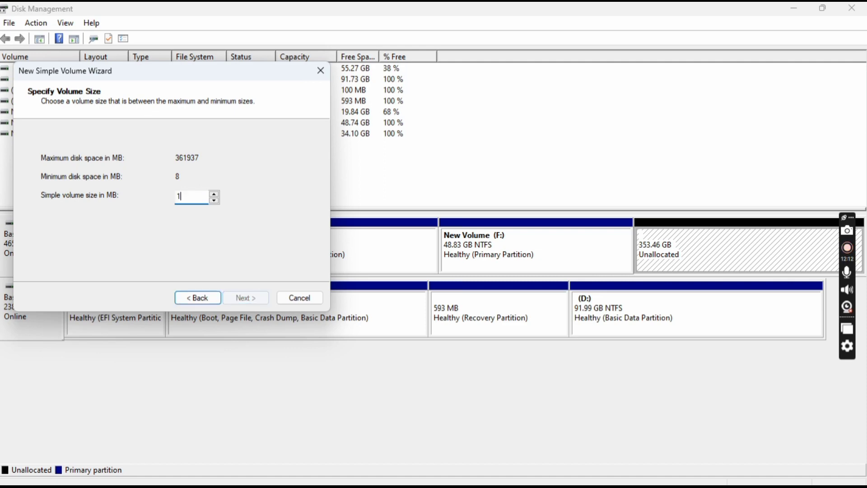
{"action": "type", "text": "00000"}
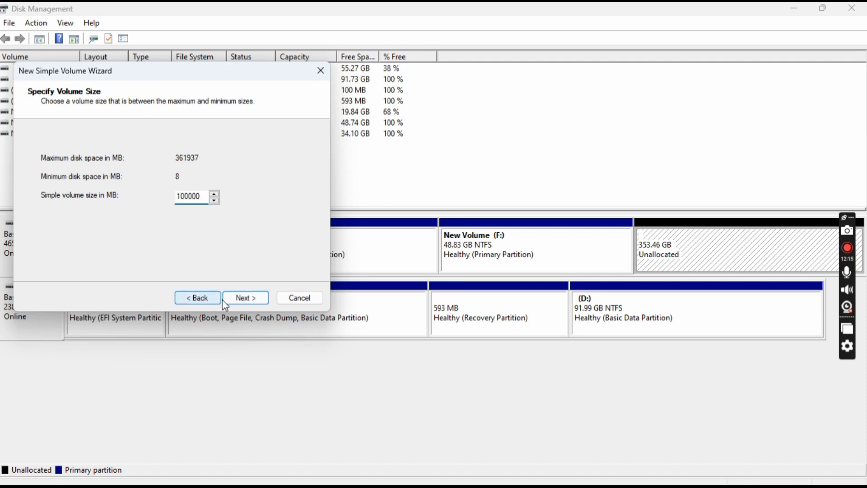
{"action": "left_click", "coordinate": [241, 298]}
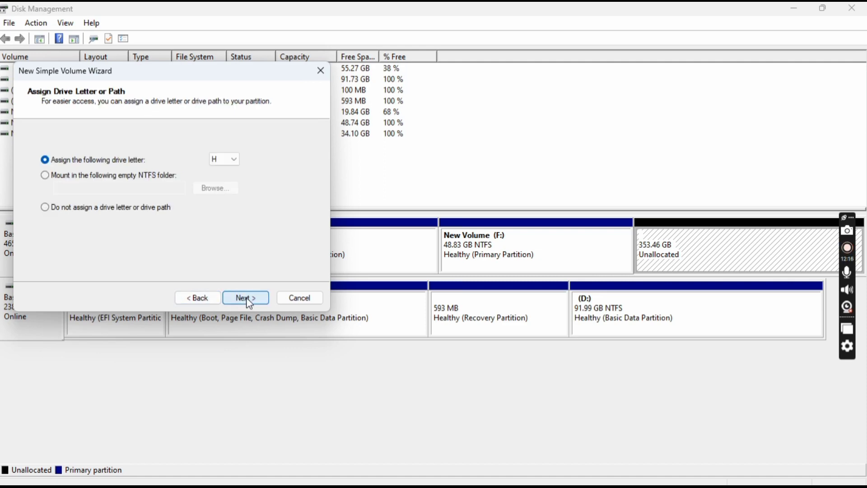
{"action": "left_click", "coordinate": [247, 298]}
{"action": "left_click", "coordinate": [246, 298]}
{"action": "left_click", "coordinate": [245, 297]}
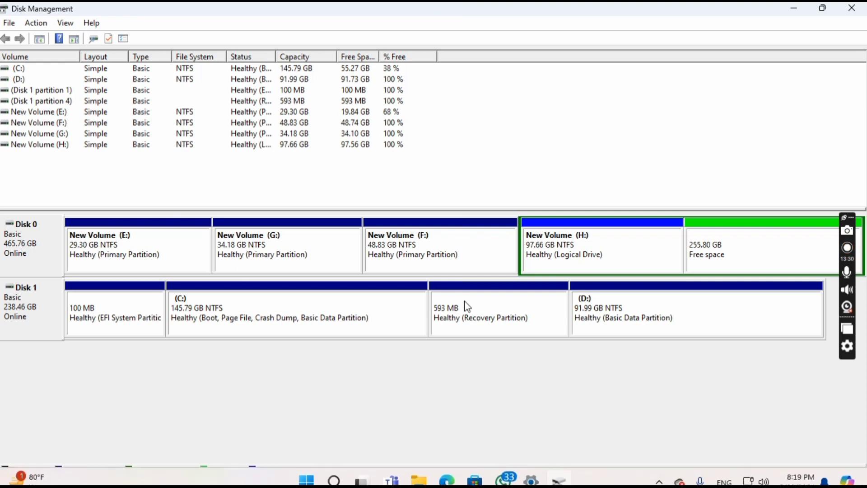
Extend New Volume (F:) with 15000 MB of the free space on Disk 0, accepting the conversion of the basic disk to dynamic
{"action": "right_click", "coordinate": [473, 262]}
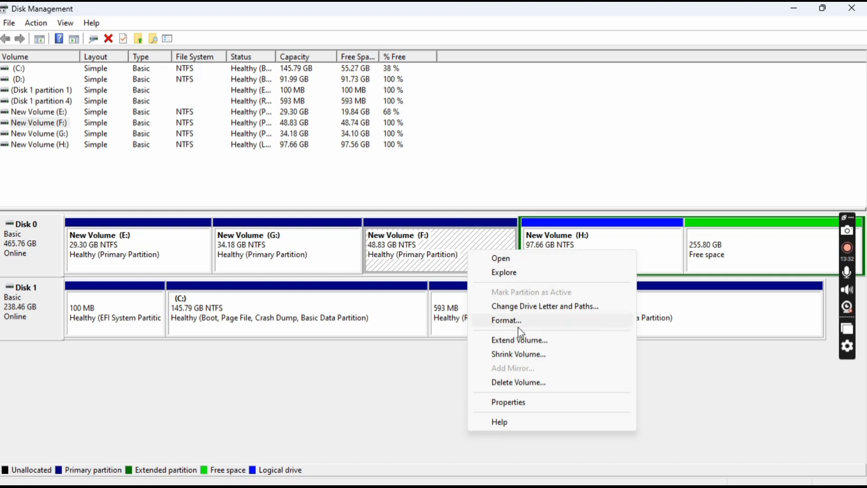
{"action": "left_click", "coordinate": [515, 342]}
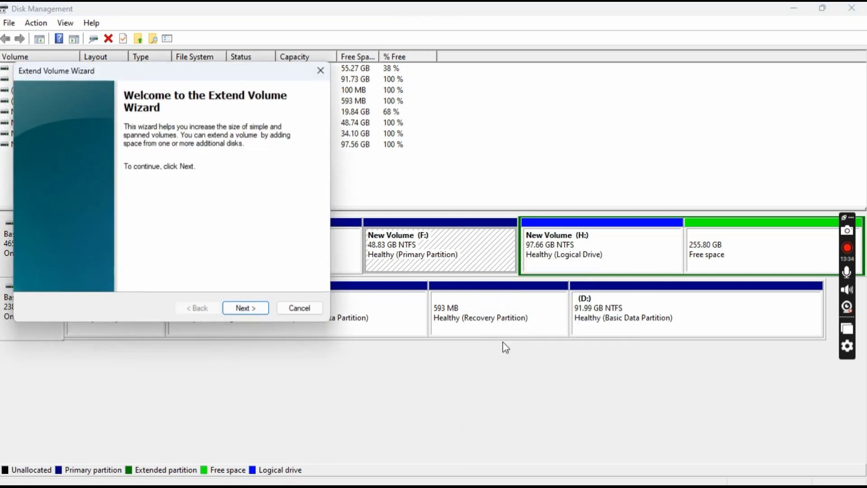
{"action": "left_click", "coordinate": [251, 310]}
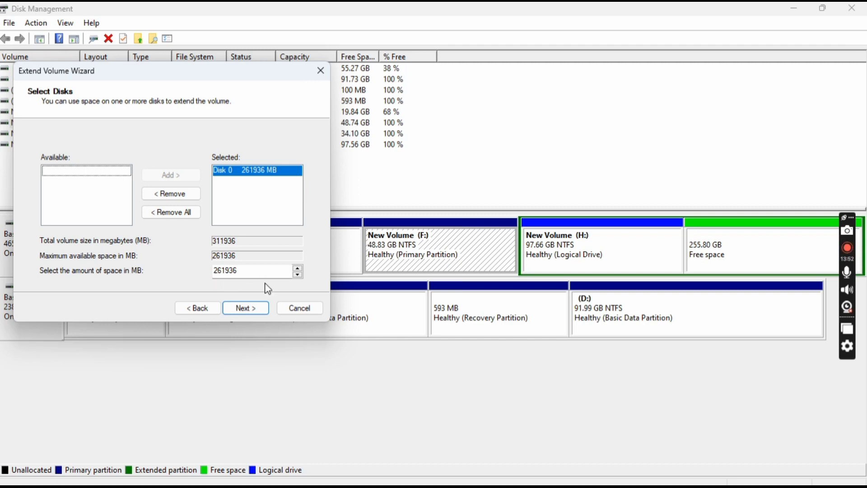
{"action": "left_click_drag", "start_coordinate": [244, 274], "coordinate": [200, 279]}
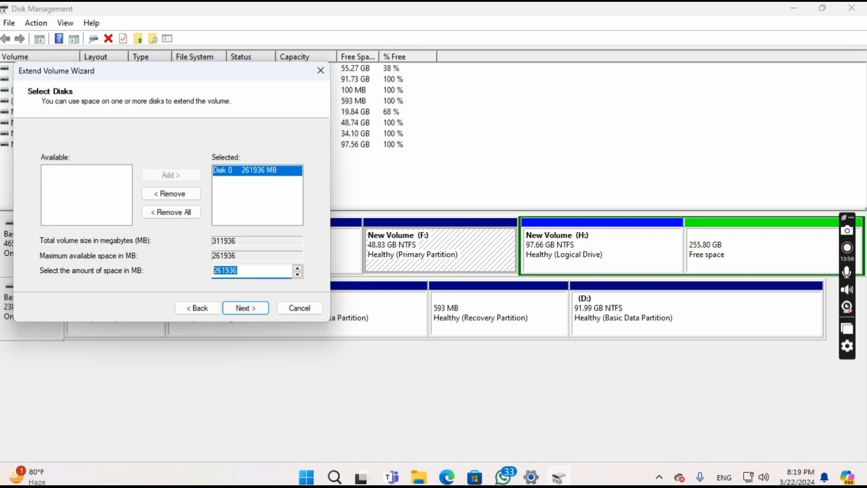
{"action": "type", "text": "15000"}
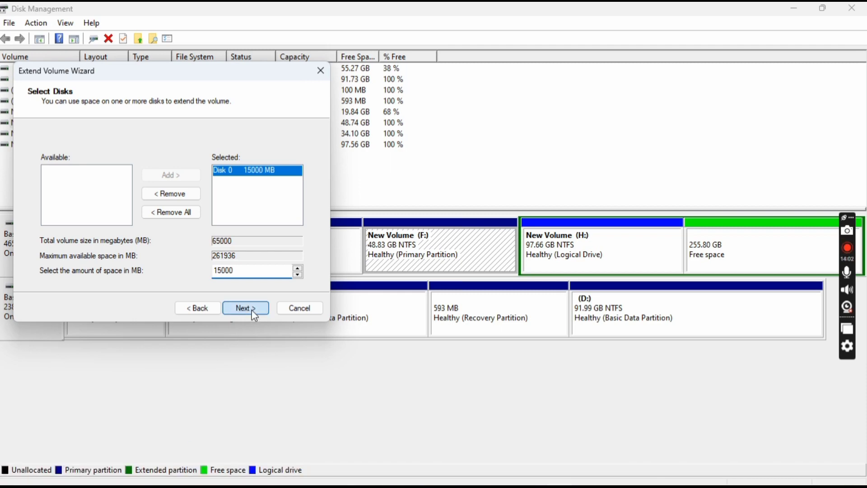
{"action": "left_click", "coordinate": [251, 310]}
{"action": "left_click", "coordinate": [252, 310]}
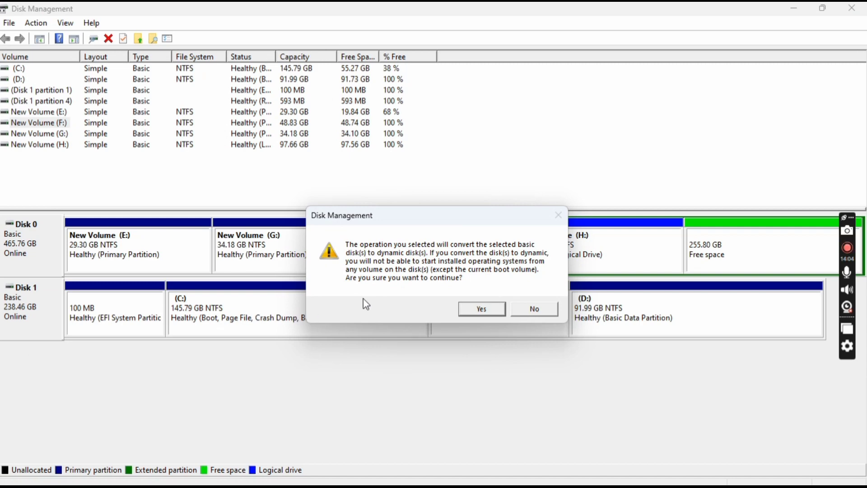
{"action": "left_click", "coordinate": [482, 311]}
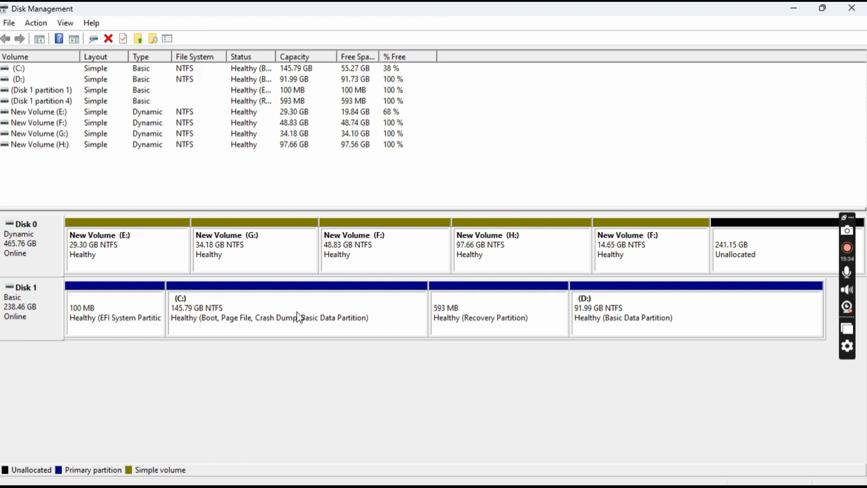
{"action": "mouse_move", "coordinate": [140, 486]}
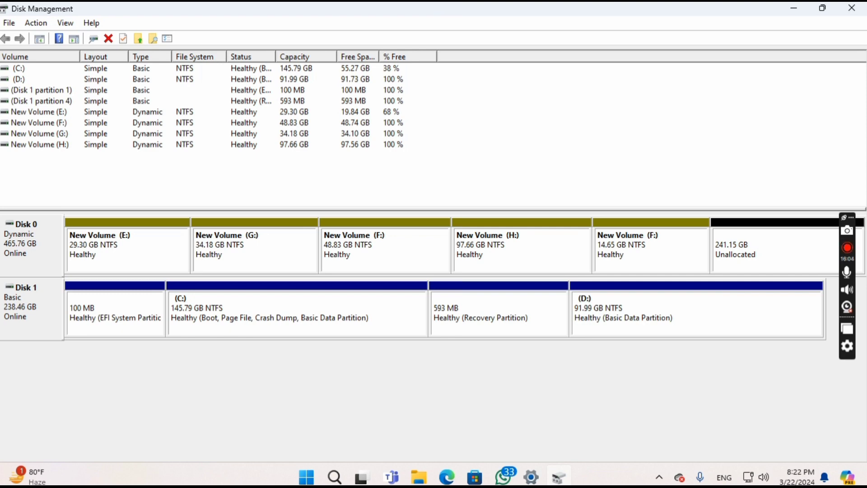
{"action": "mouse_move", "coordinate": [38, 478]}
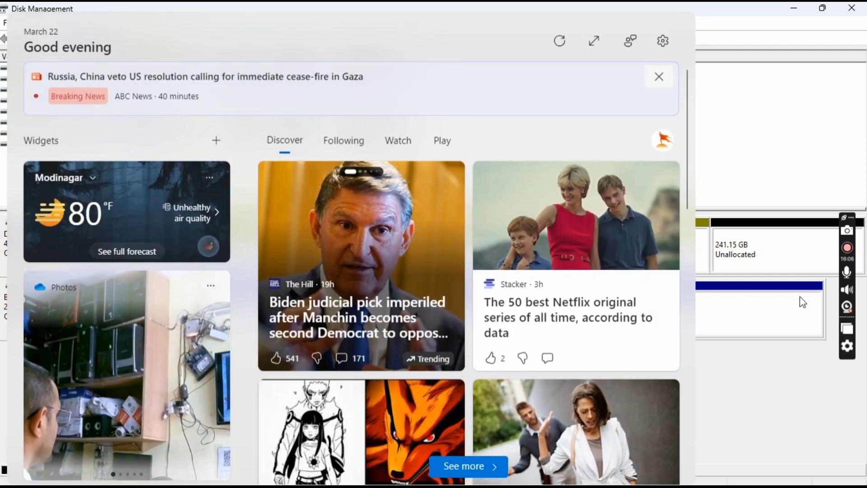
{"action": "left_click", "coordinate": [817, 291]}
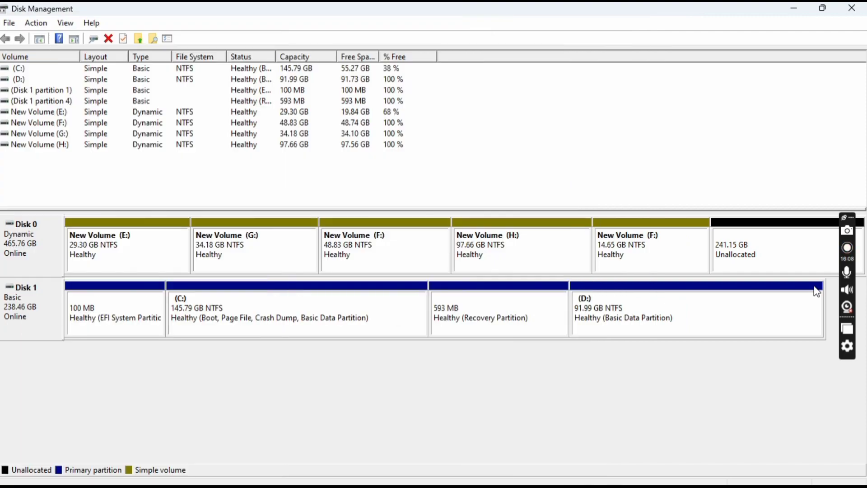